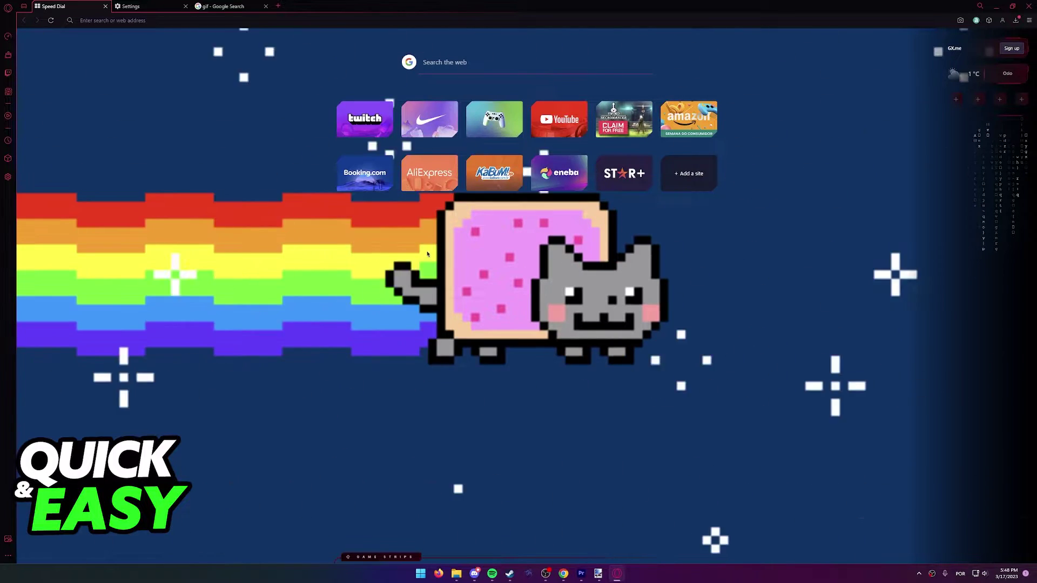
Check the start page's quick setup panel and close it again.
click(1030, 20)
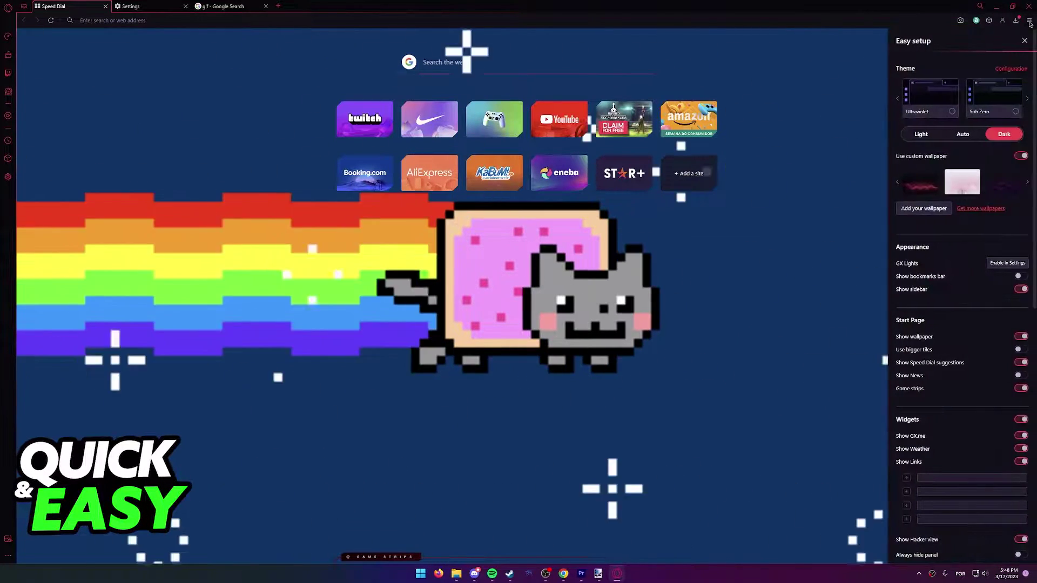
scroll(956, 324, down, 5)
scroll(947, 486, down, 5)
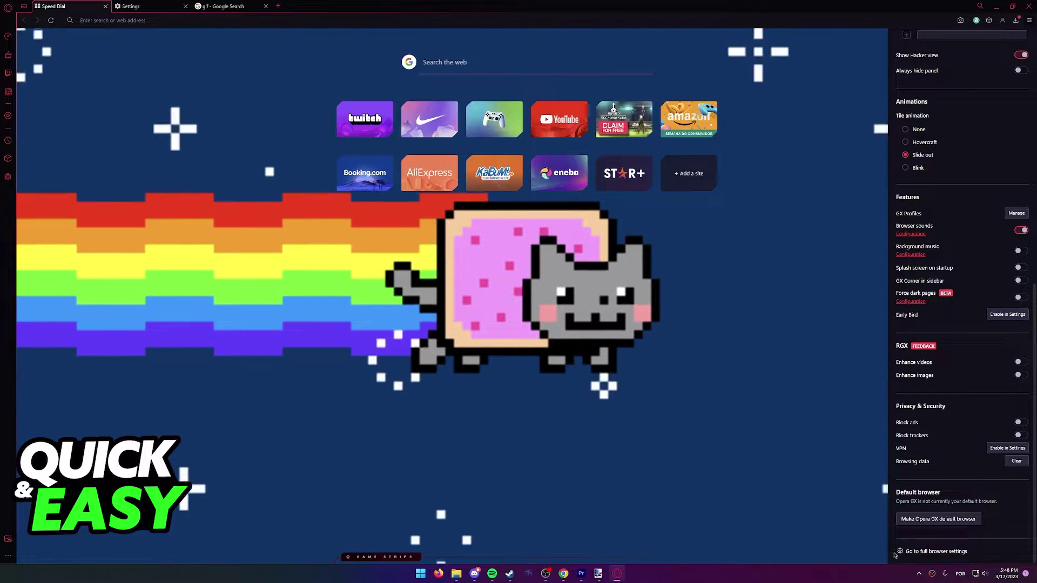
click(1030, 20)
click(1029, 21)
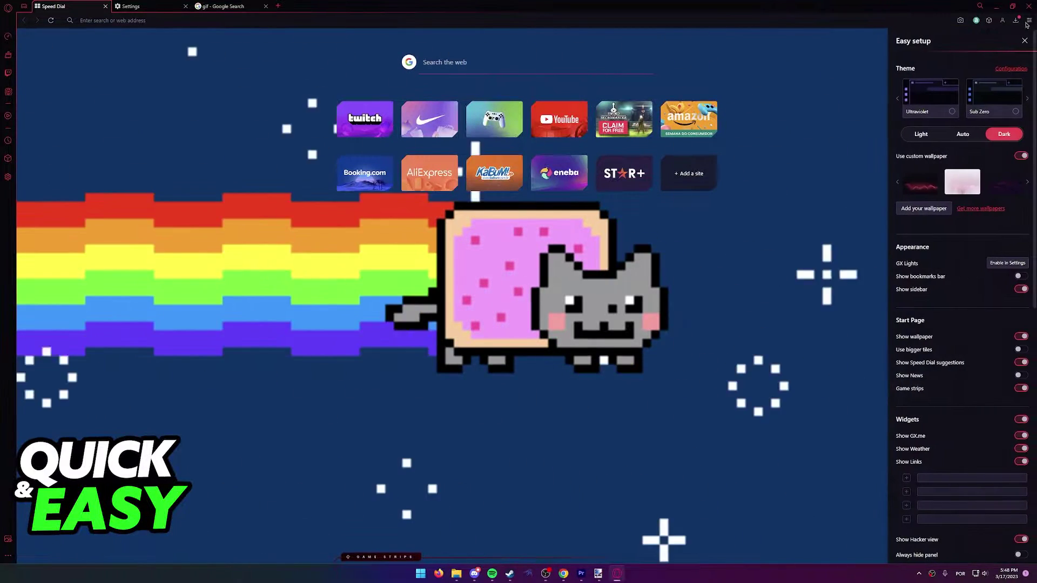
scroll(956, 325, down, 5)
click(766, 418)
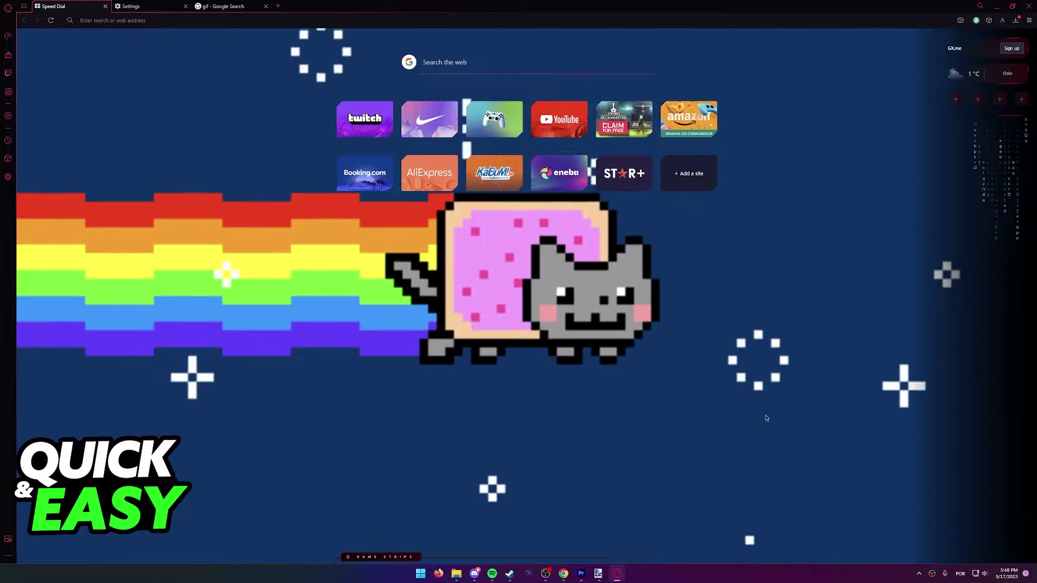
Review the wallpaper section in Settings, then show the Google image results for 'gif'.
click(150, 7)
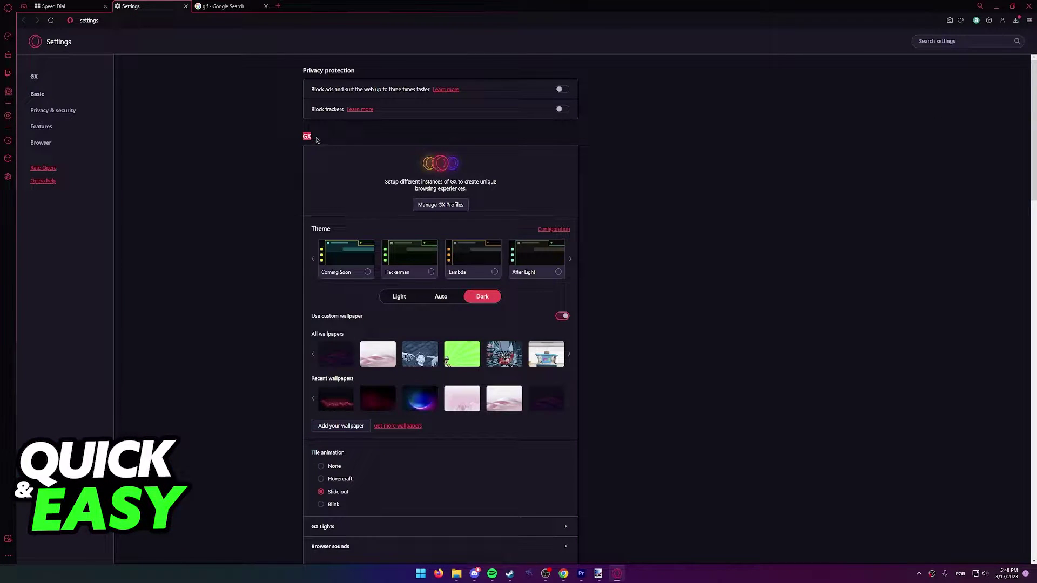
scroll(272, 205, down, 1)
scroll(272, 205, down, 2)
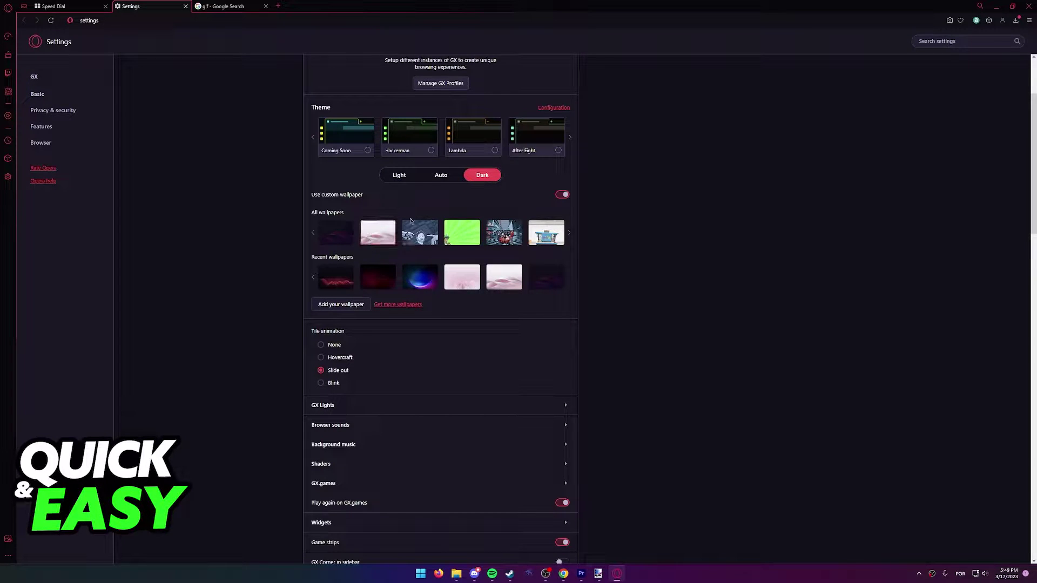
click(231, 7)
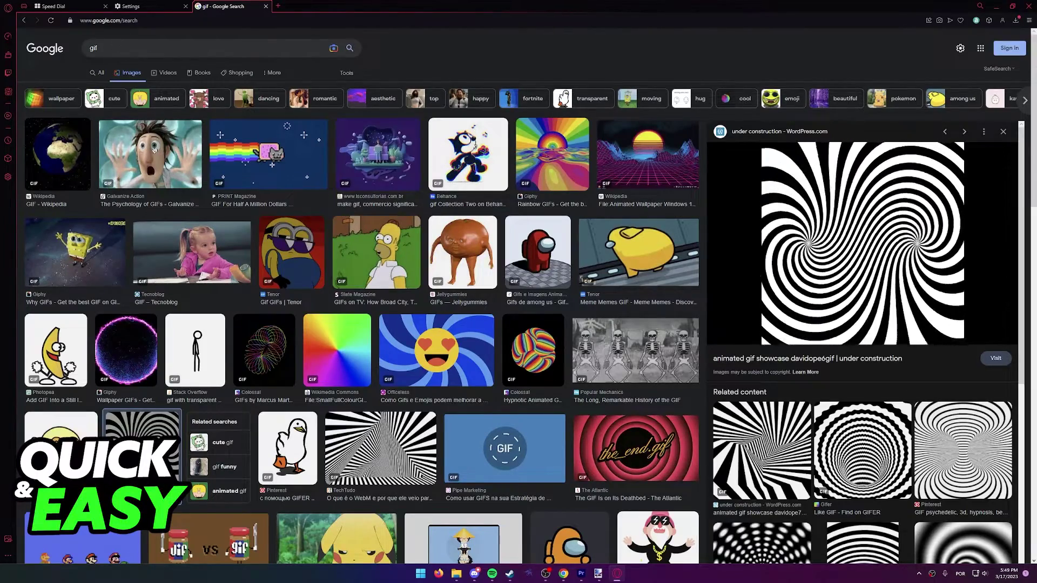
Save the black-and-white spiral GIF to the Desktop and minimize the browser to show it.
click(119, 47)
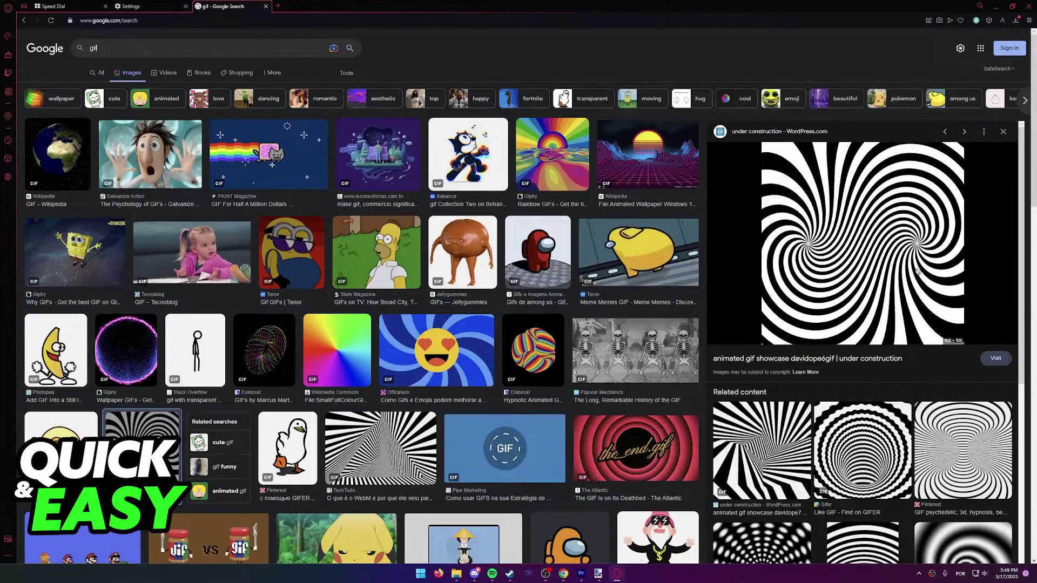
right_click(856, 227)
click(879, 311)
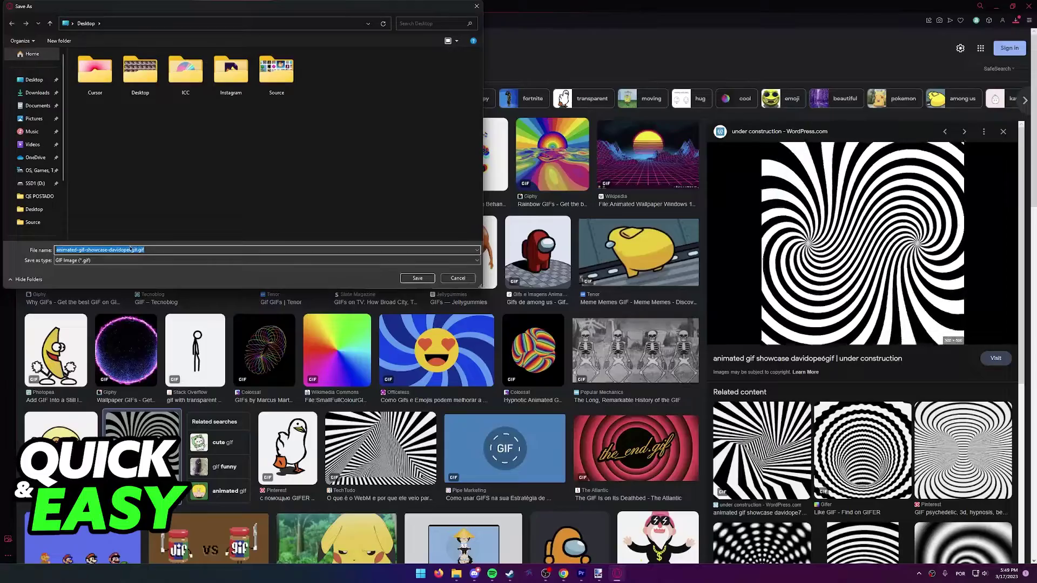
click(165, 249)
click(417, 277)
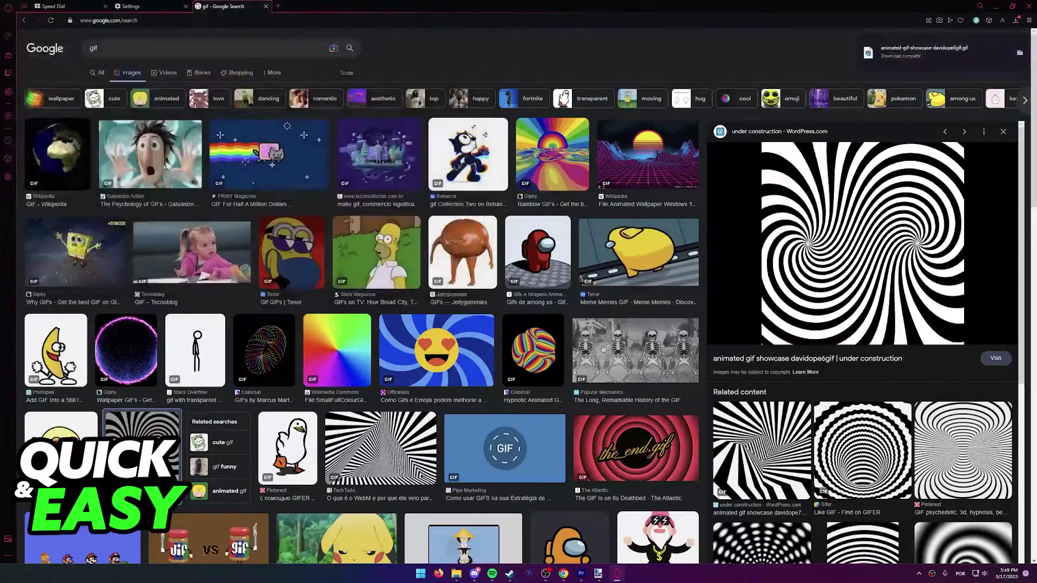
key(super+d)
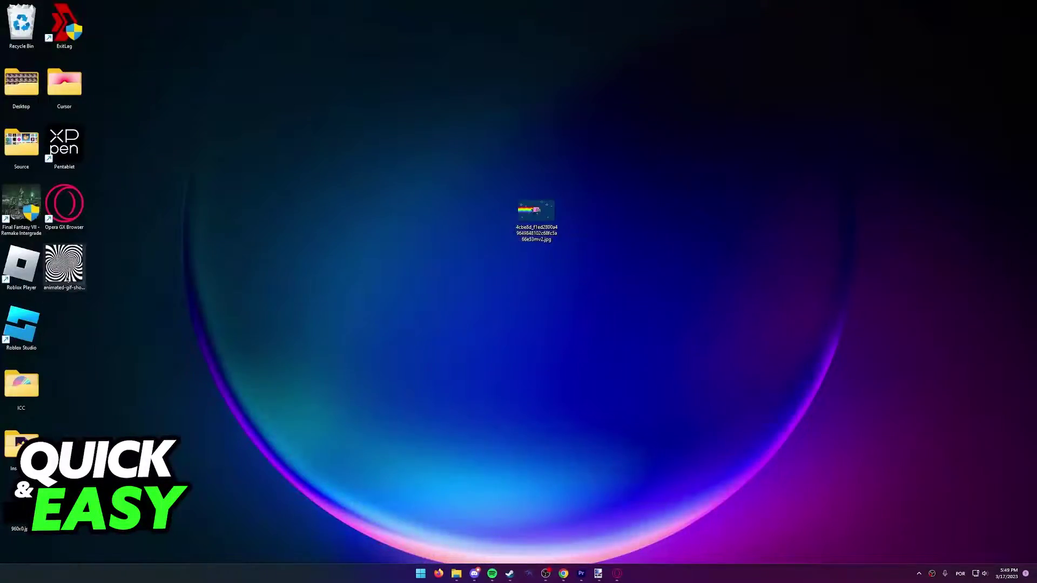
Drag the spiral GIF icon to the desktop centre beside the Nyan Cat image.
drag(63, 268, 450, 209)
click(451, 236)
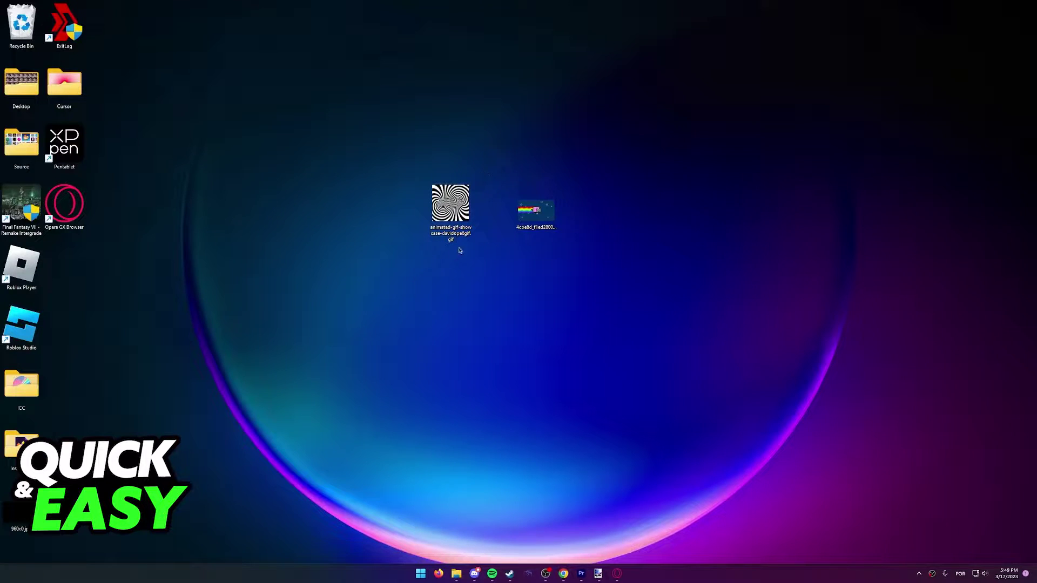
key(Return)
drag(481, 249, 472, 236)
Open File Explorer's Folder Options dialog from the View menu.
click(457, 573)
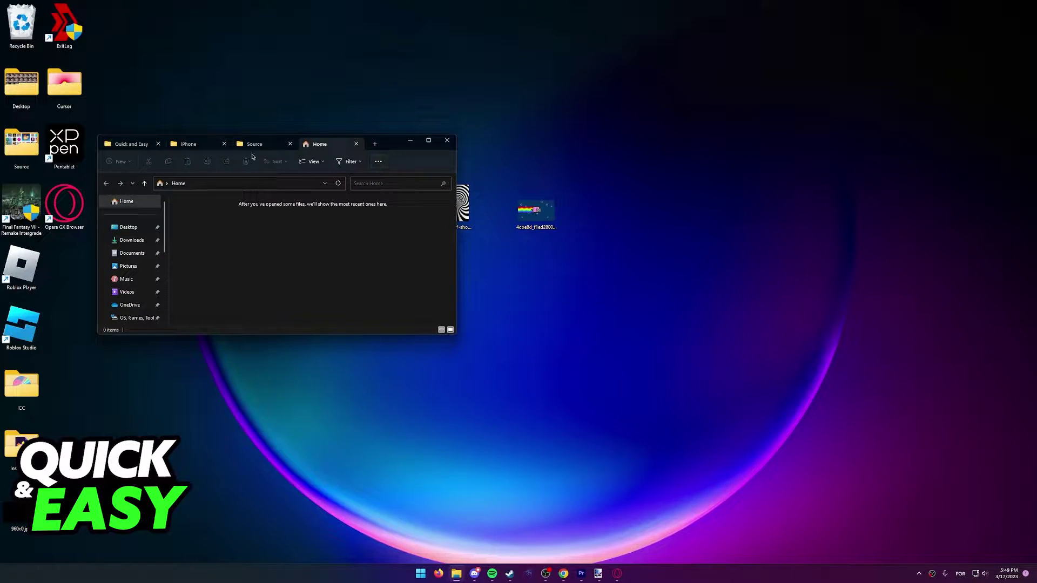
click(378, 161)
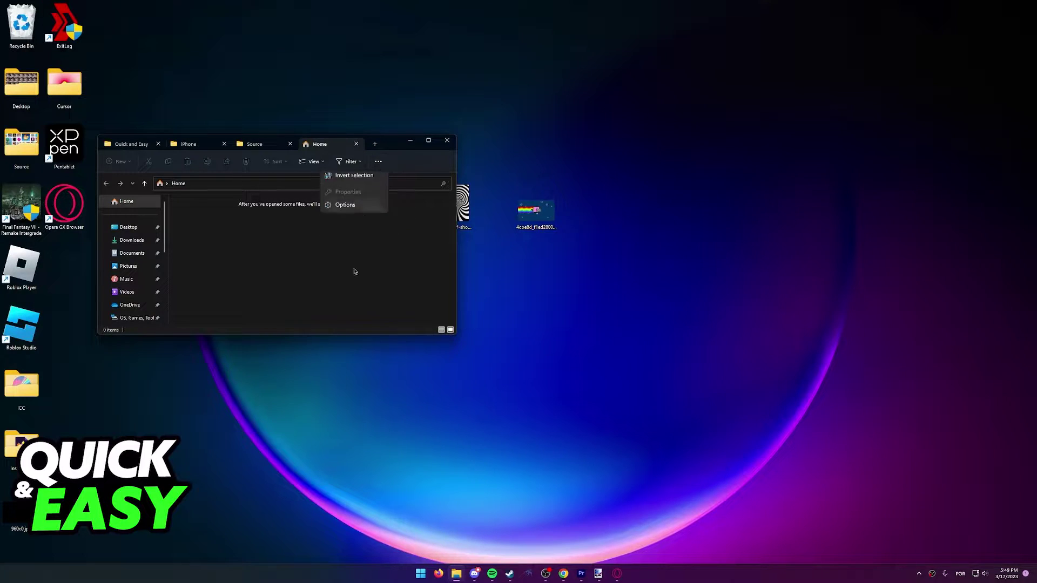
click(346, 268)
drag(162, 212, 392, 181)
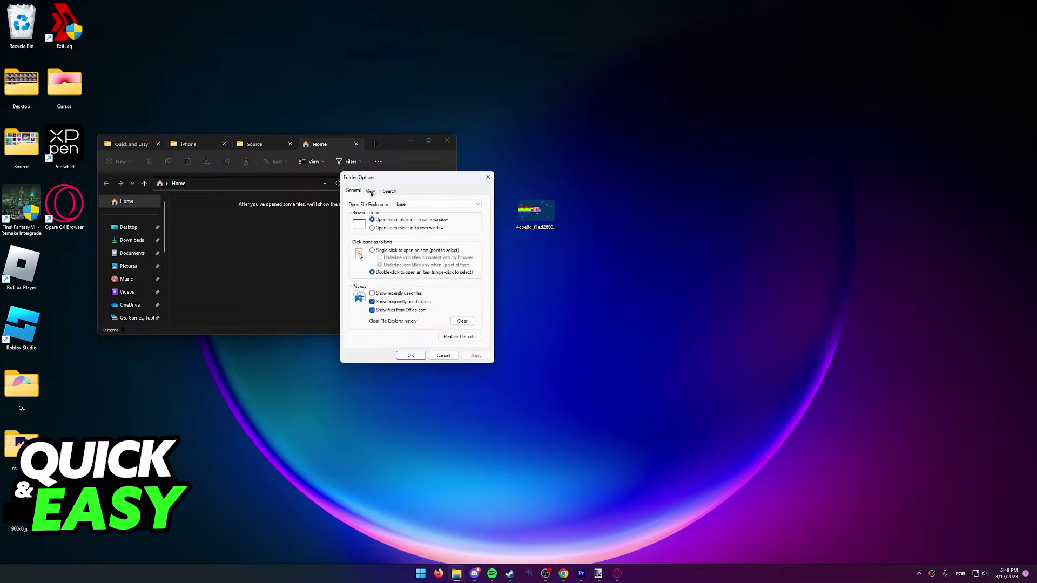
Uncheck 'Hide extensions for known file types', apply it and close File Explorer.
click(370, 191)
scroll(422, 284, down, 2)
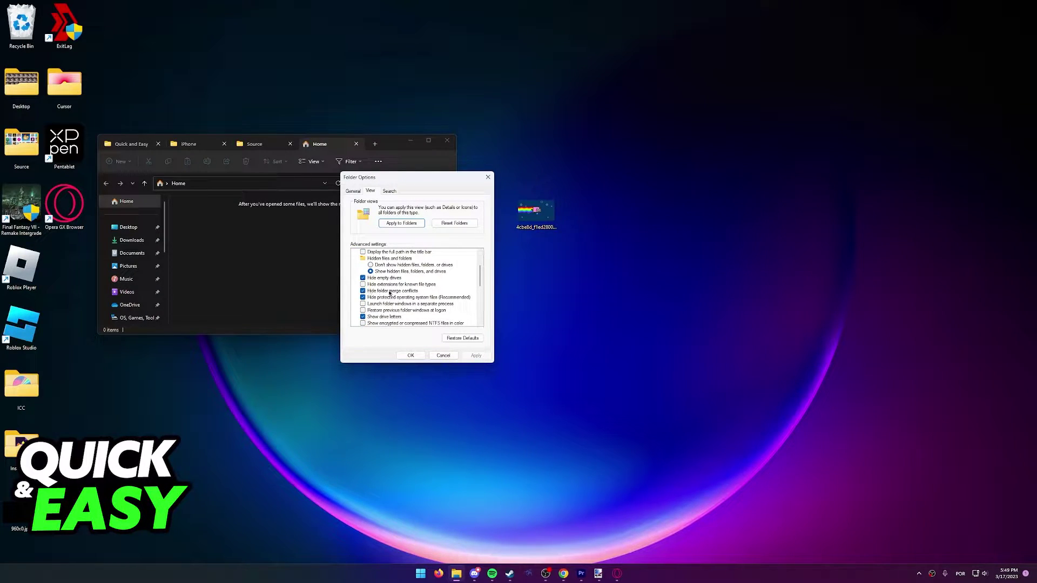
drag(405, 177, 529, 131)
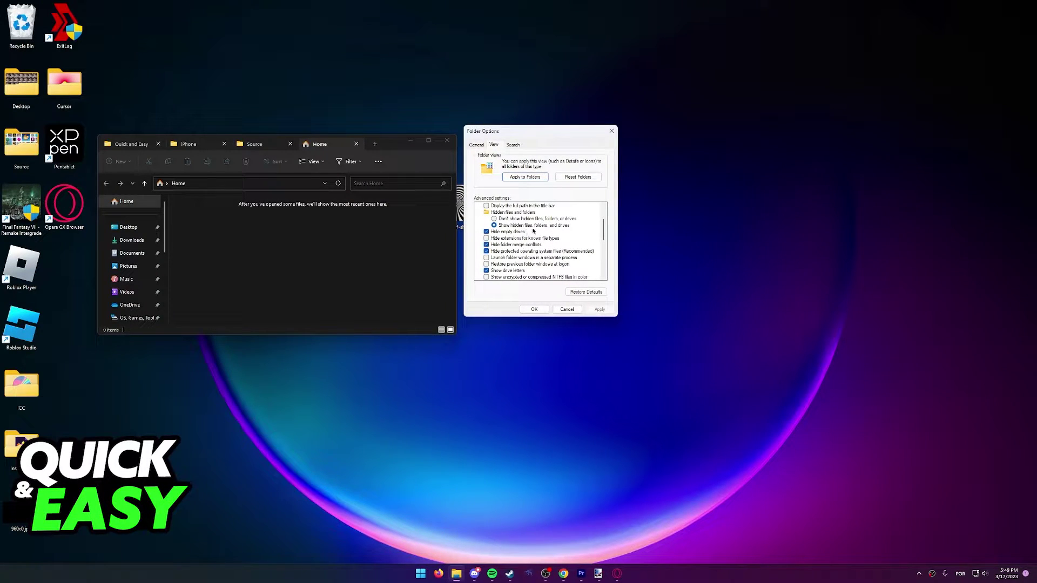
click(534, 309)
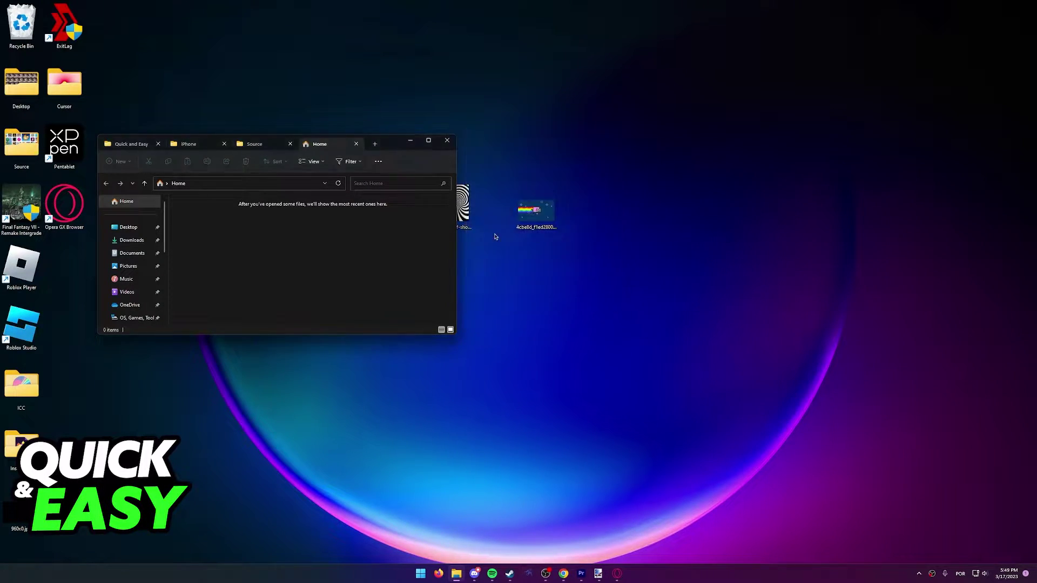
click(411, 143)
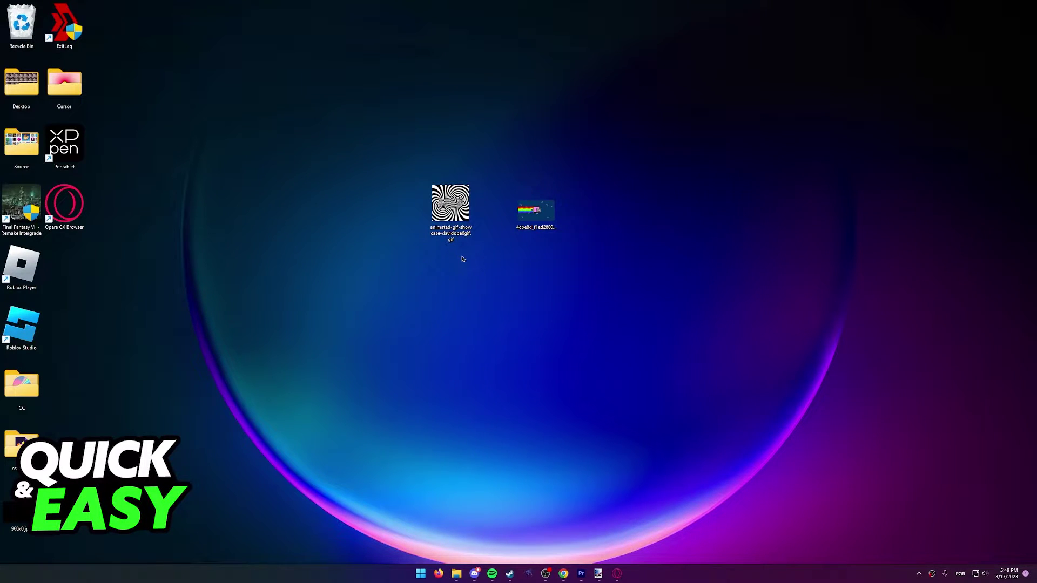
Start renaming the spiral GIF via Show more options and select its 'gif' extension.
right_click(451, 206)
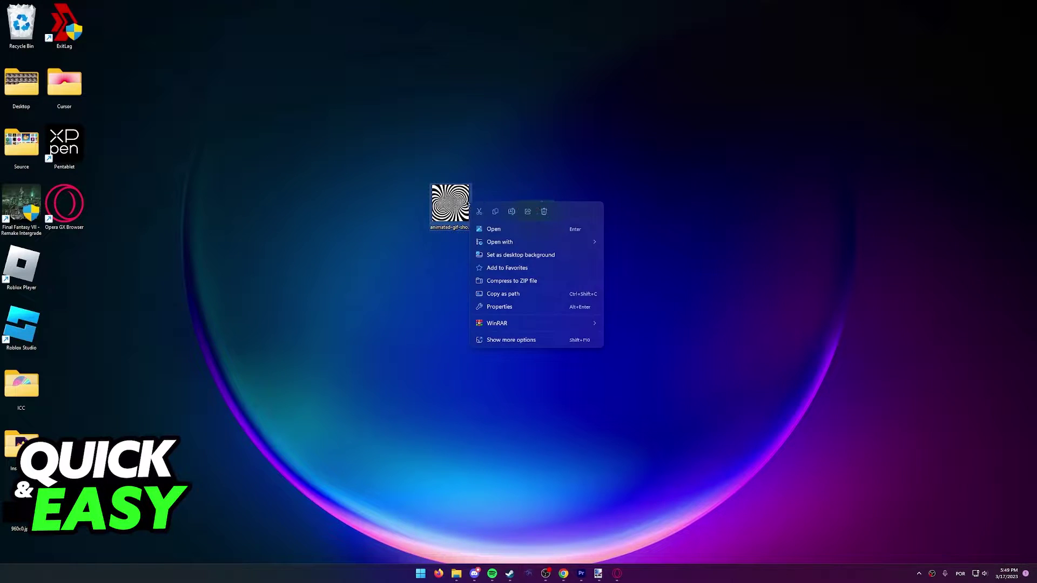
click(495, 338)
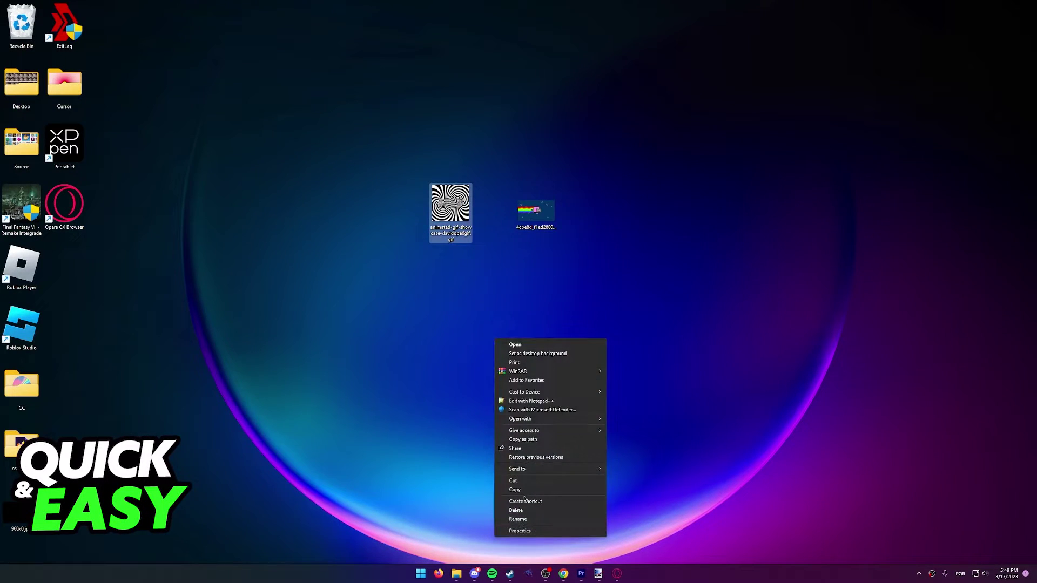
click(530, 519)
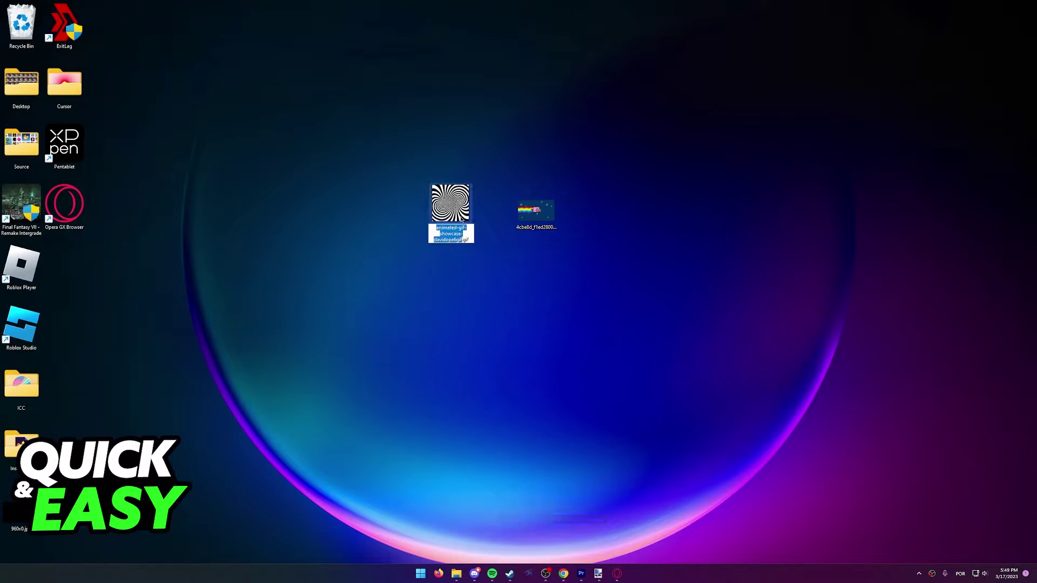
click(464, 237)
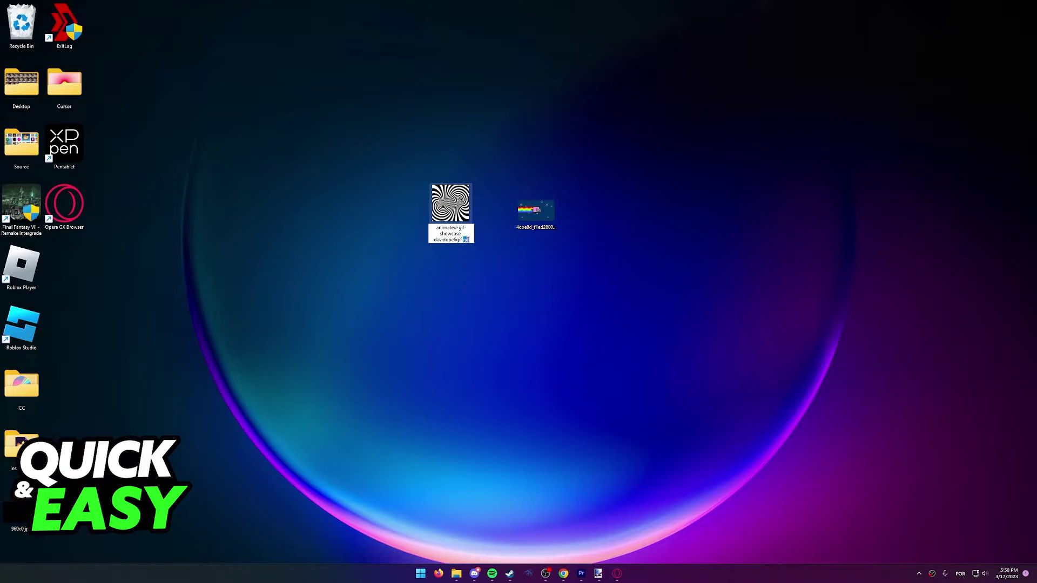
double_click(466, 239)
text(gif.)
text(jpg)
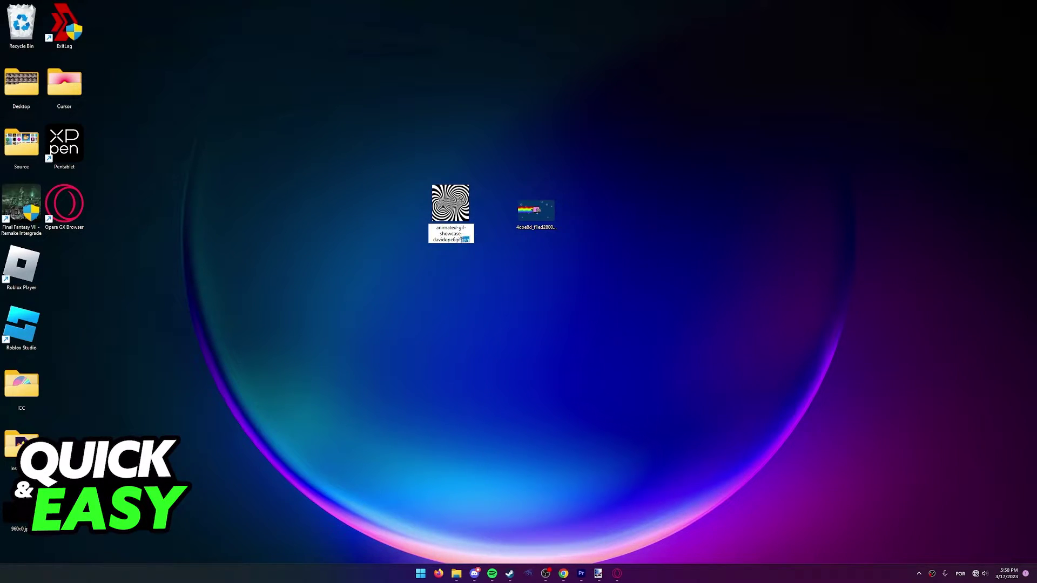
Commit the new .jpg extension, confirm the warning and return to Opera GX.
key(Return)
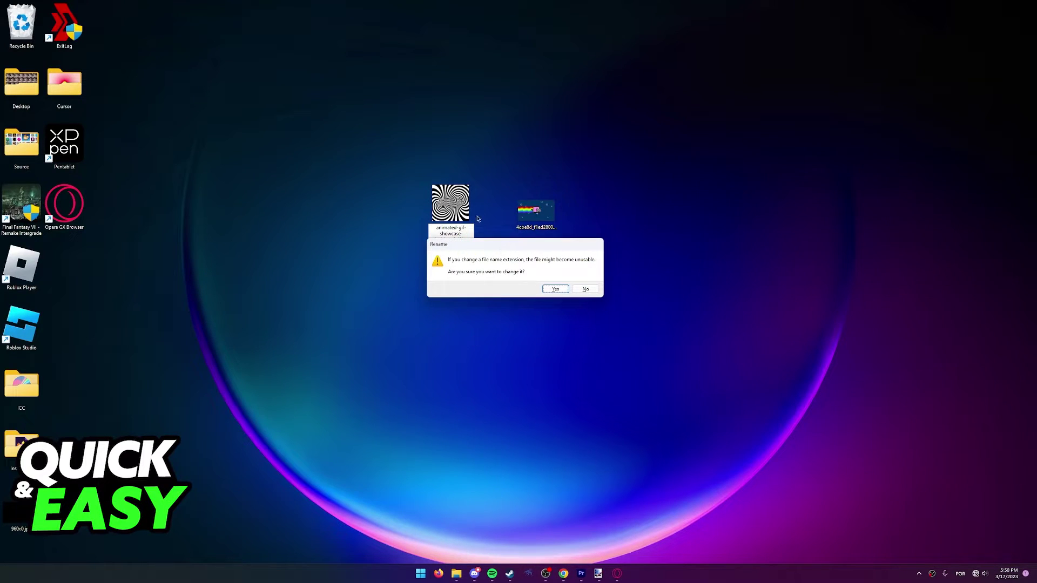
click(556, 290)
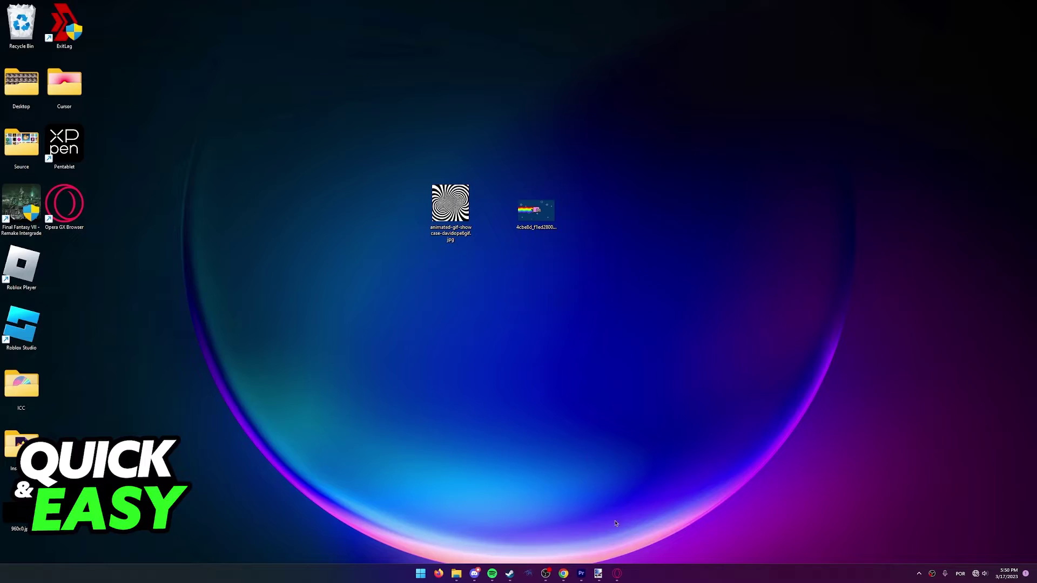
click(617, 574)
Add the spiral .jpg as the custom wallpaper and view it on the Speed Dial start page.
click(129, 6)
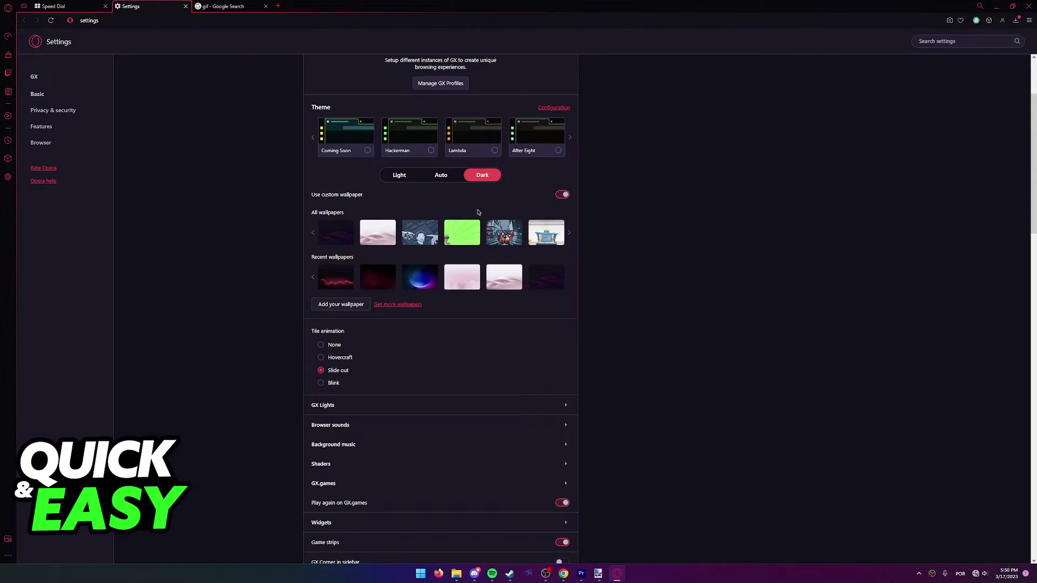
click(340, 305)
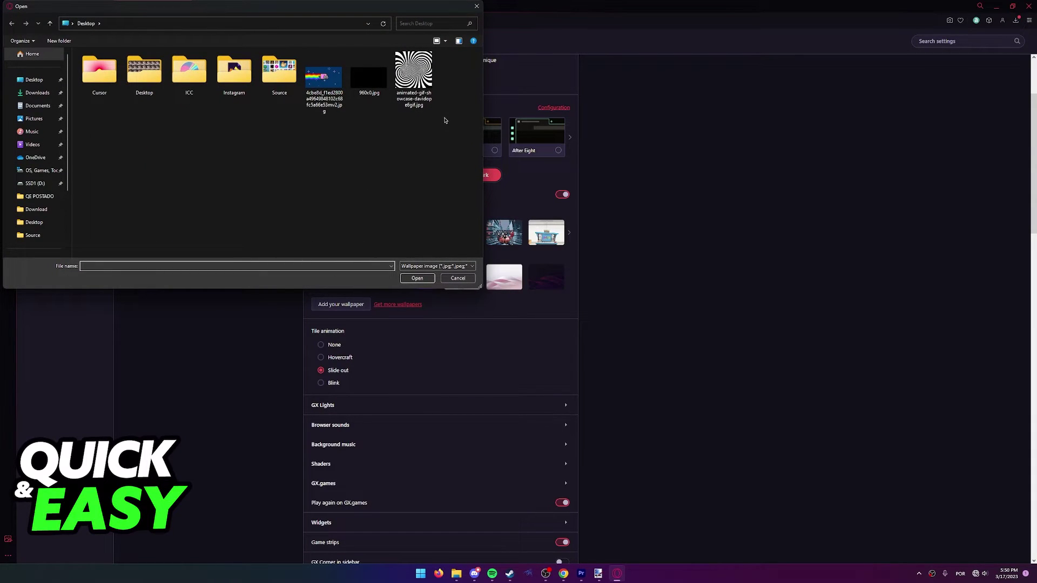
double_click(415, 77)
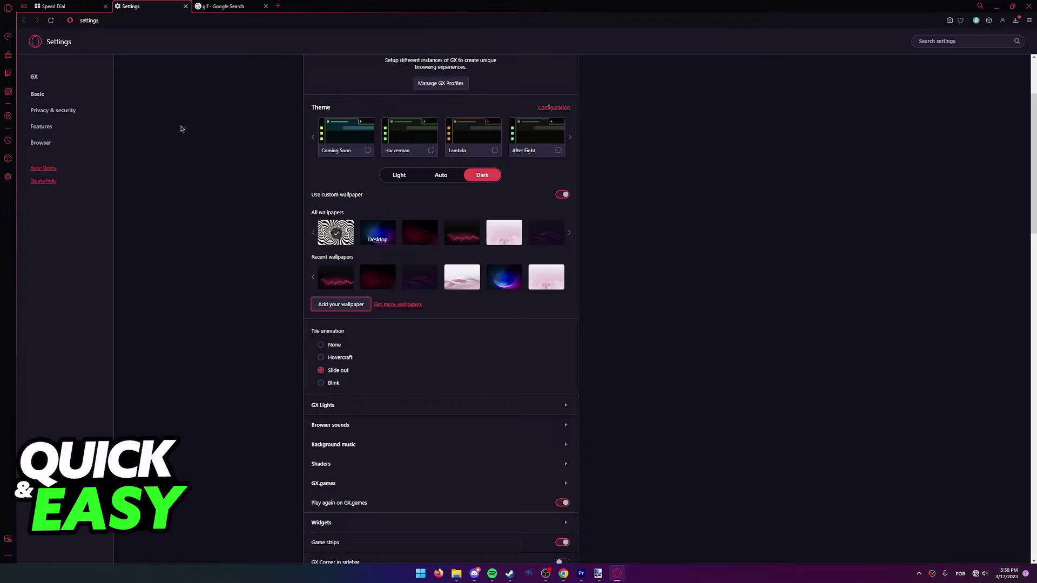
click(53, 5)
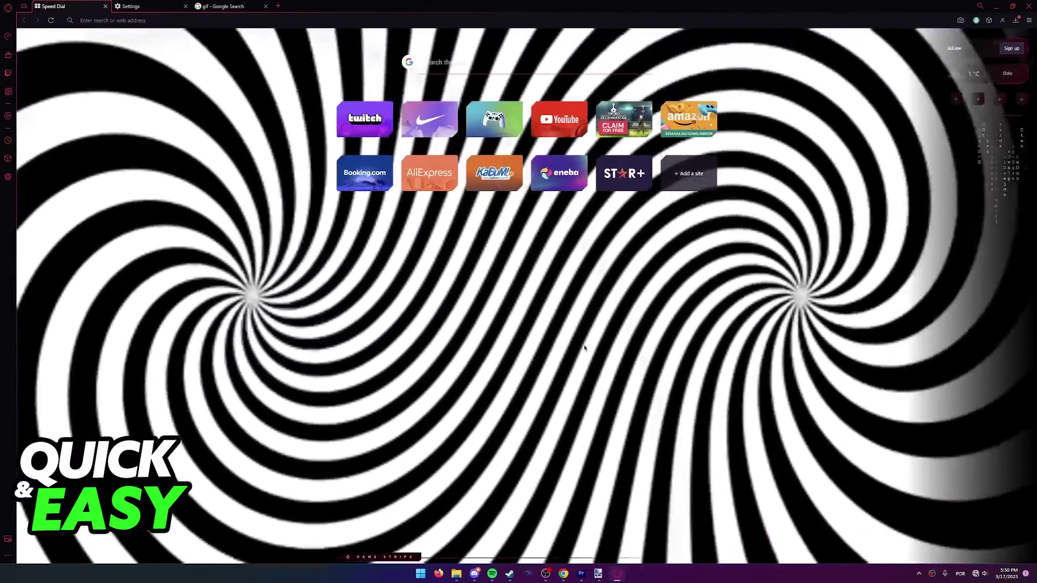